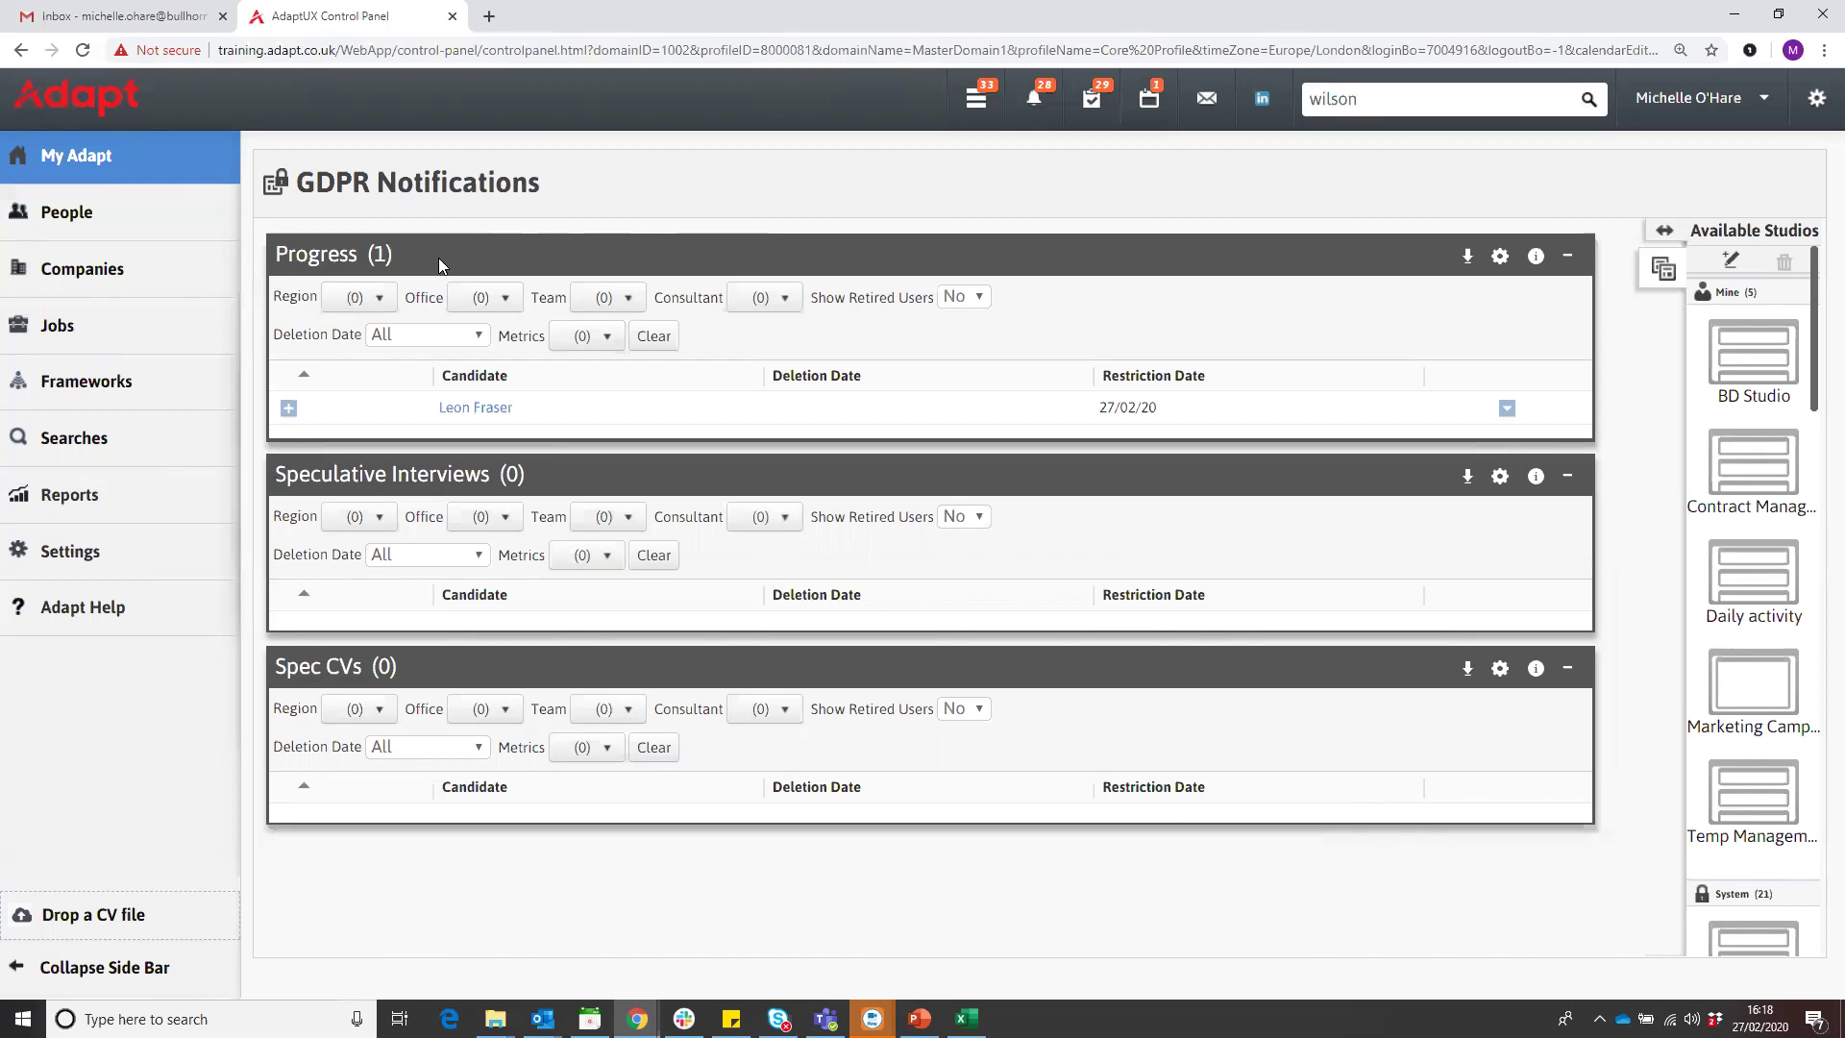
- Expand the candidate's CV Sent submittal to DPB Associates and review its available actions
left_click(290, 407)
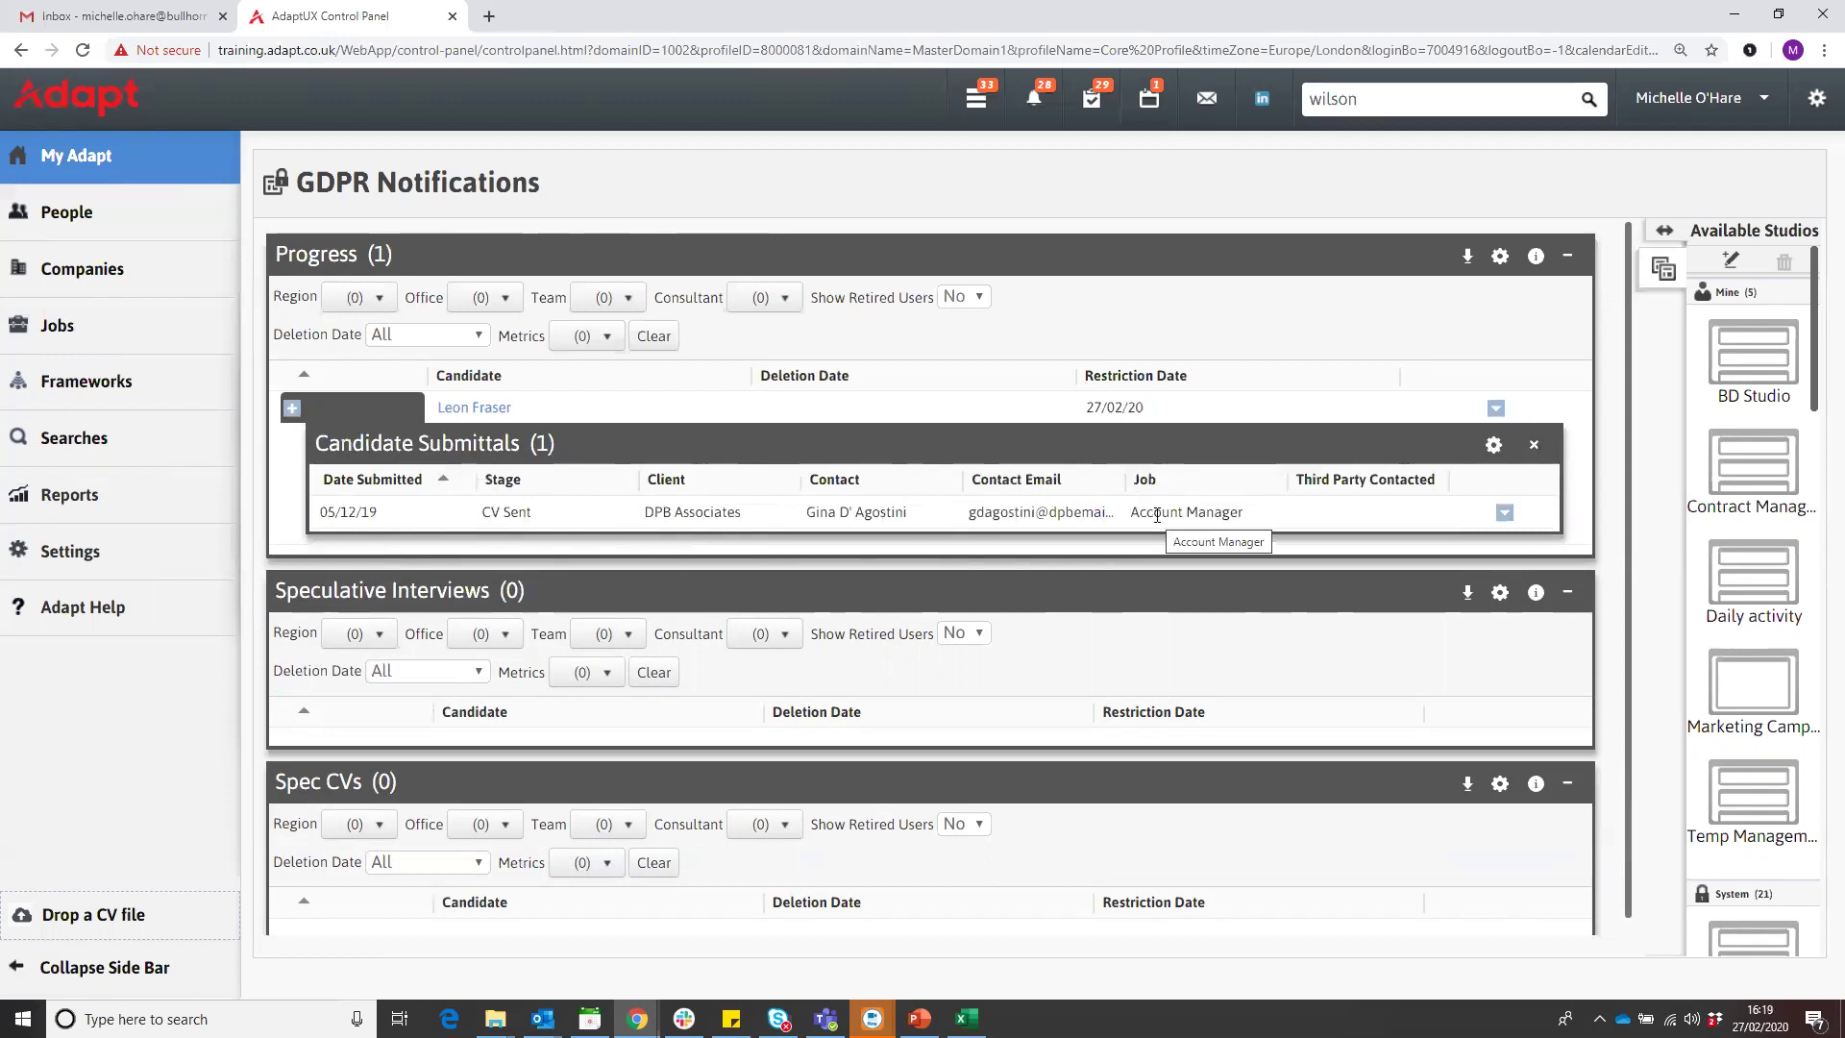
left_click(1505, 513)
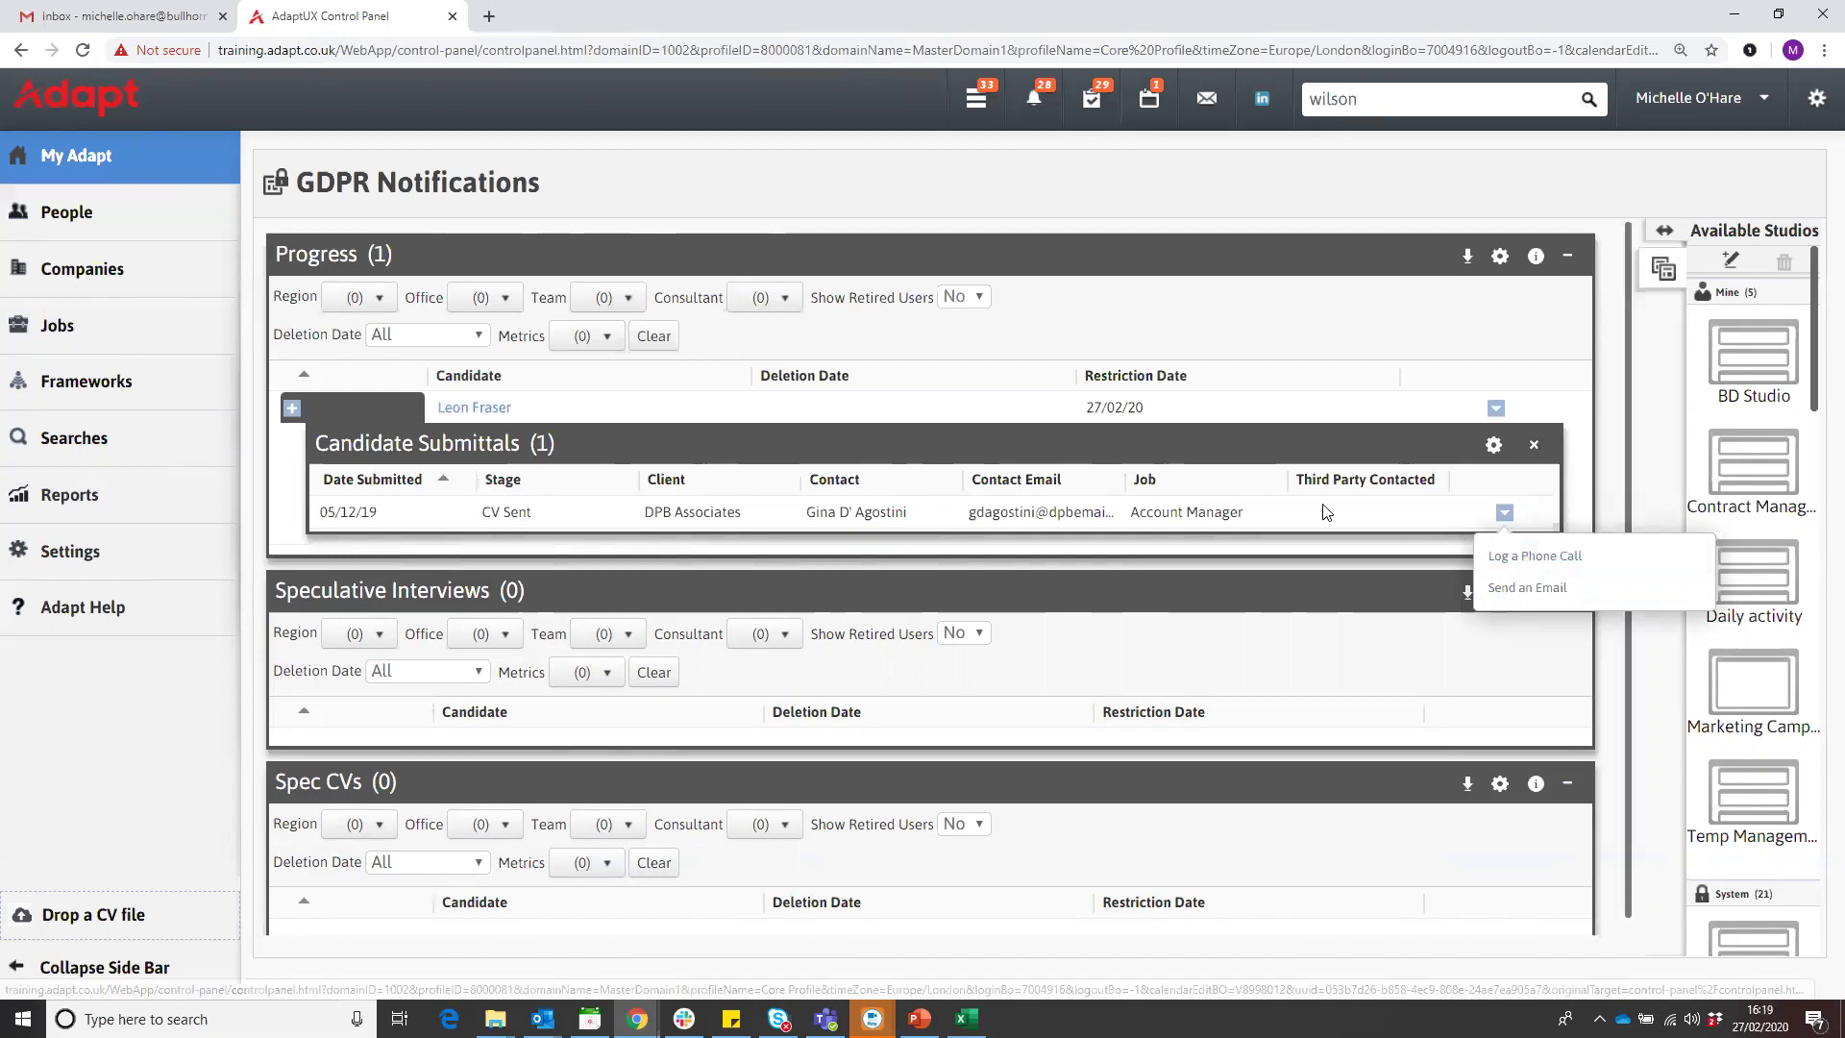
left_click(1380, 514)
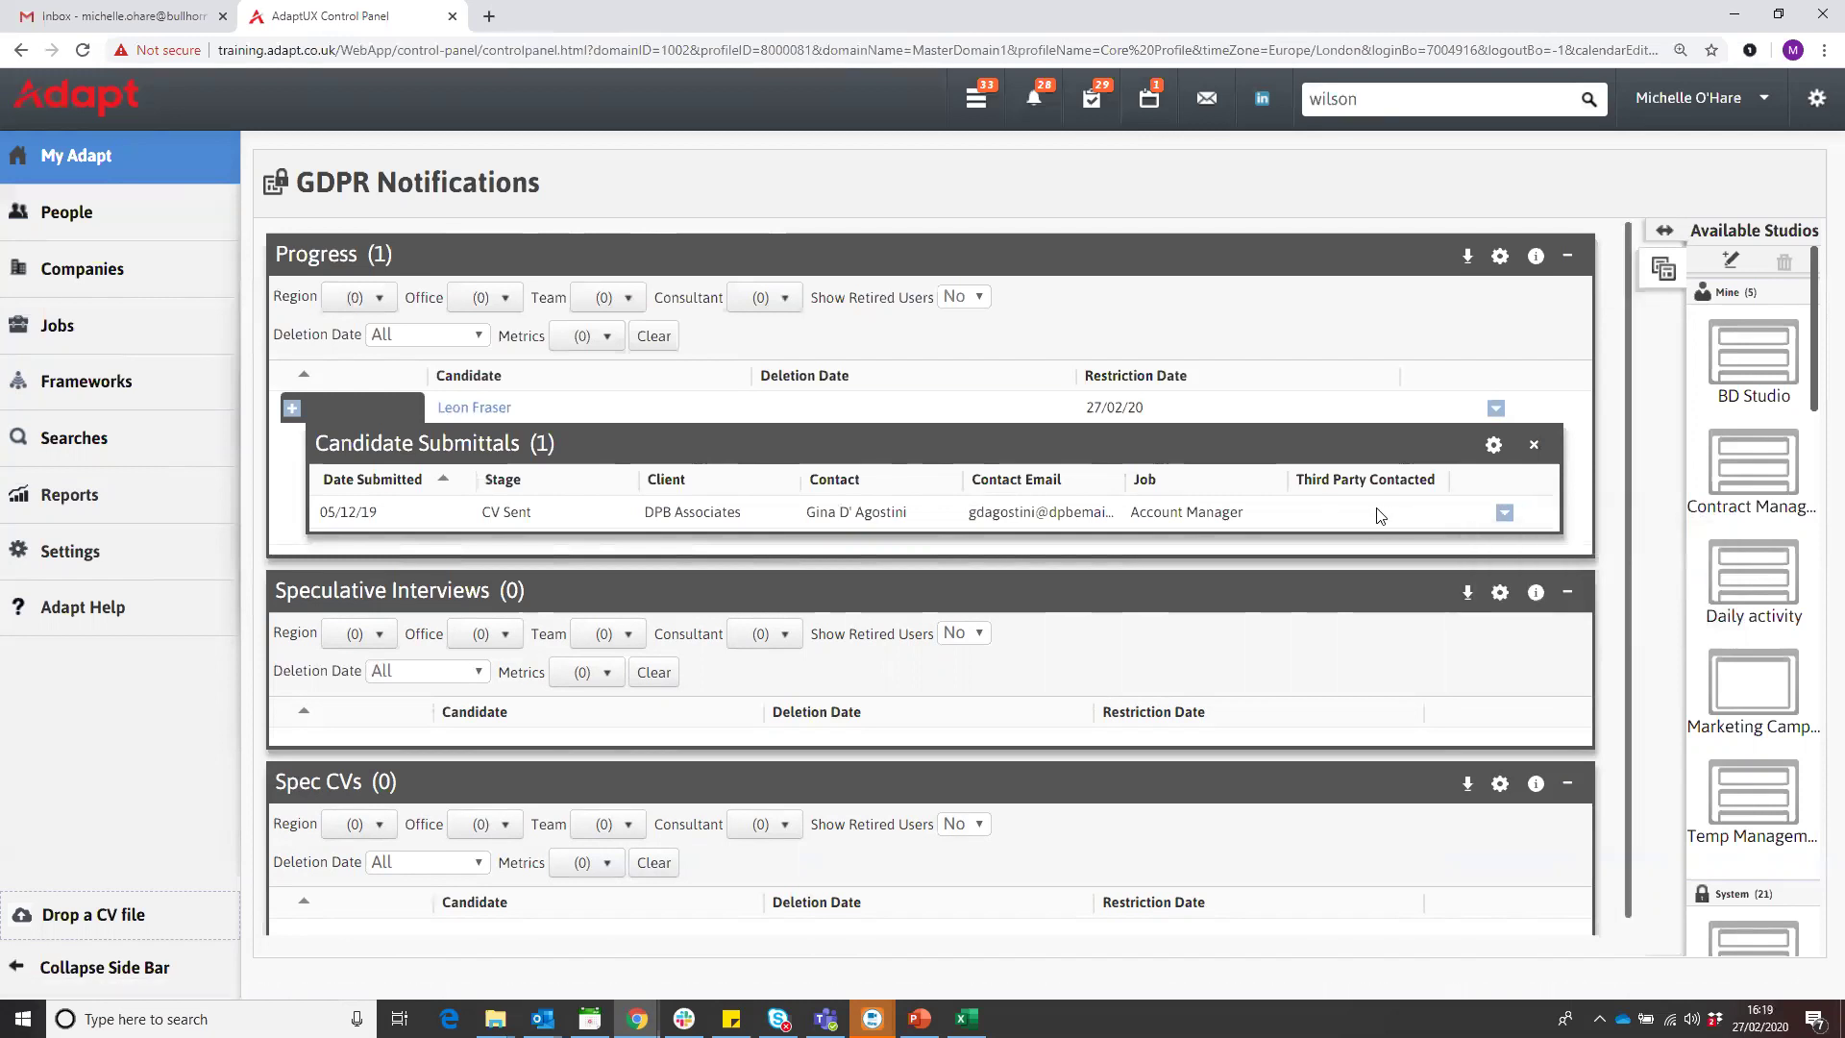
- Close the Candidate Submittals sub-panel so only the candidate list remains
left_click(1533, 443)
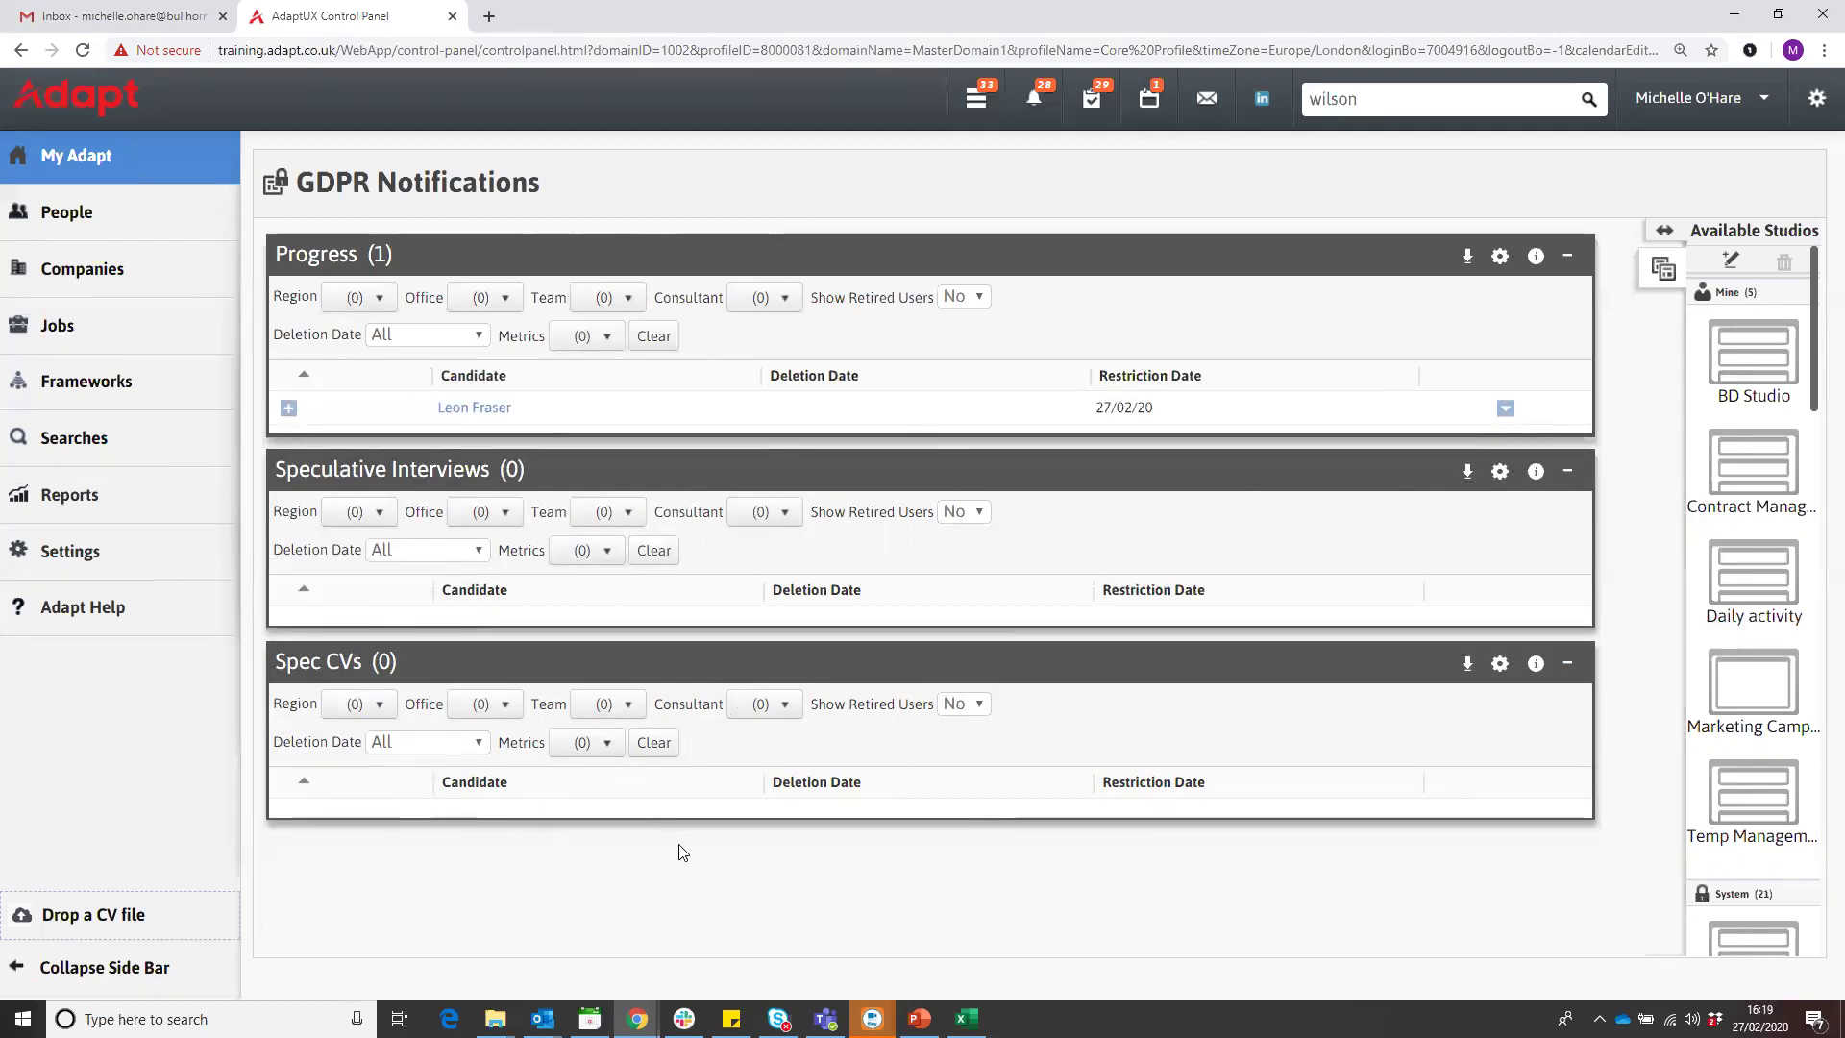
- Review the Consultant and Deletion Date filters, leaving the deletion date at All
left_click(784, 298)
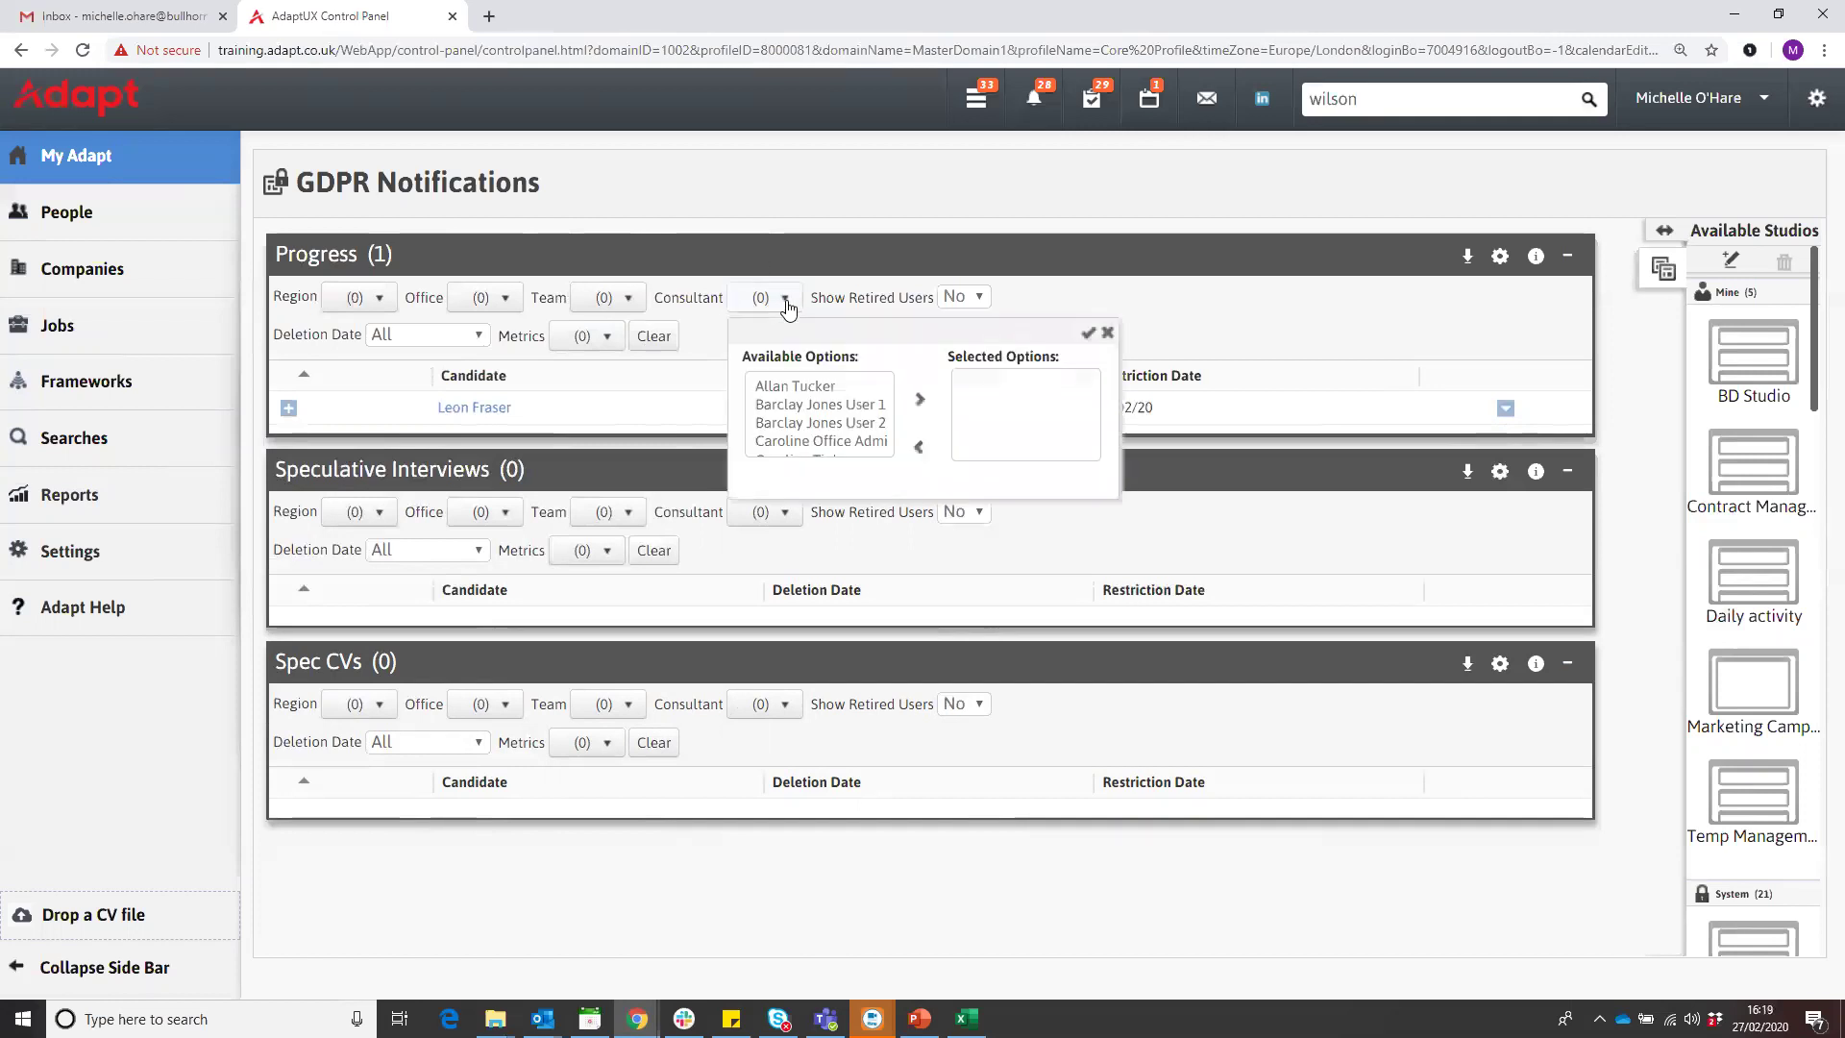
left_click(1107, 333)
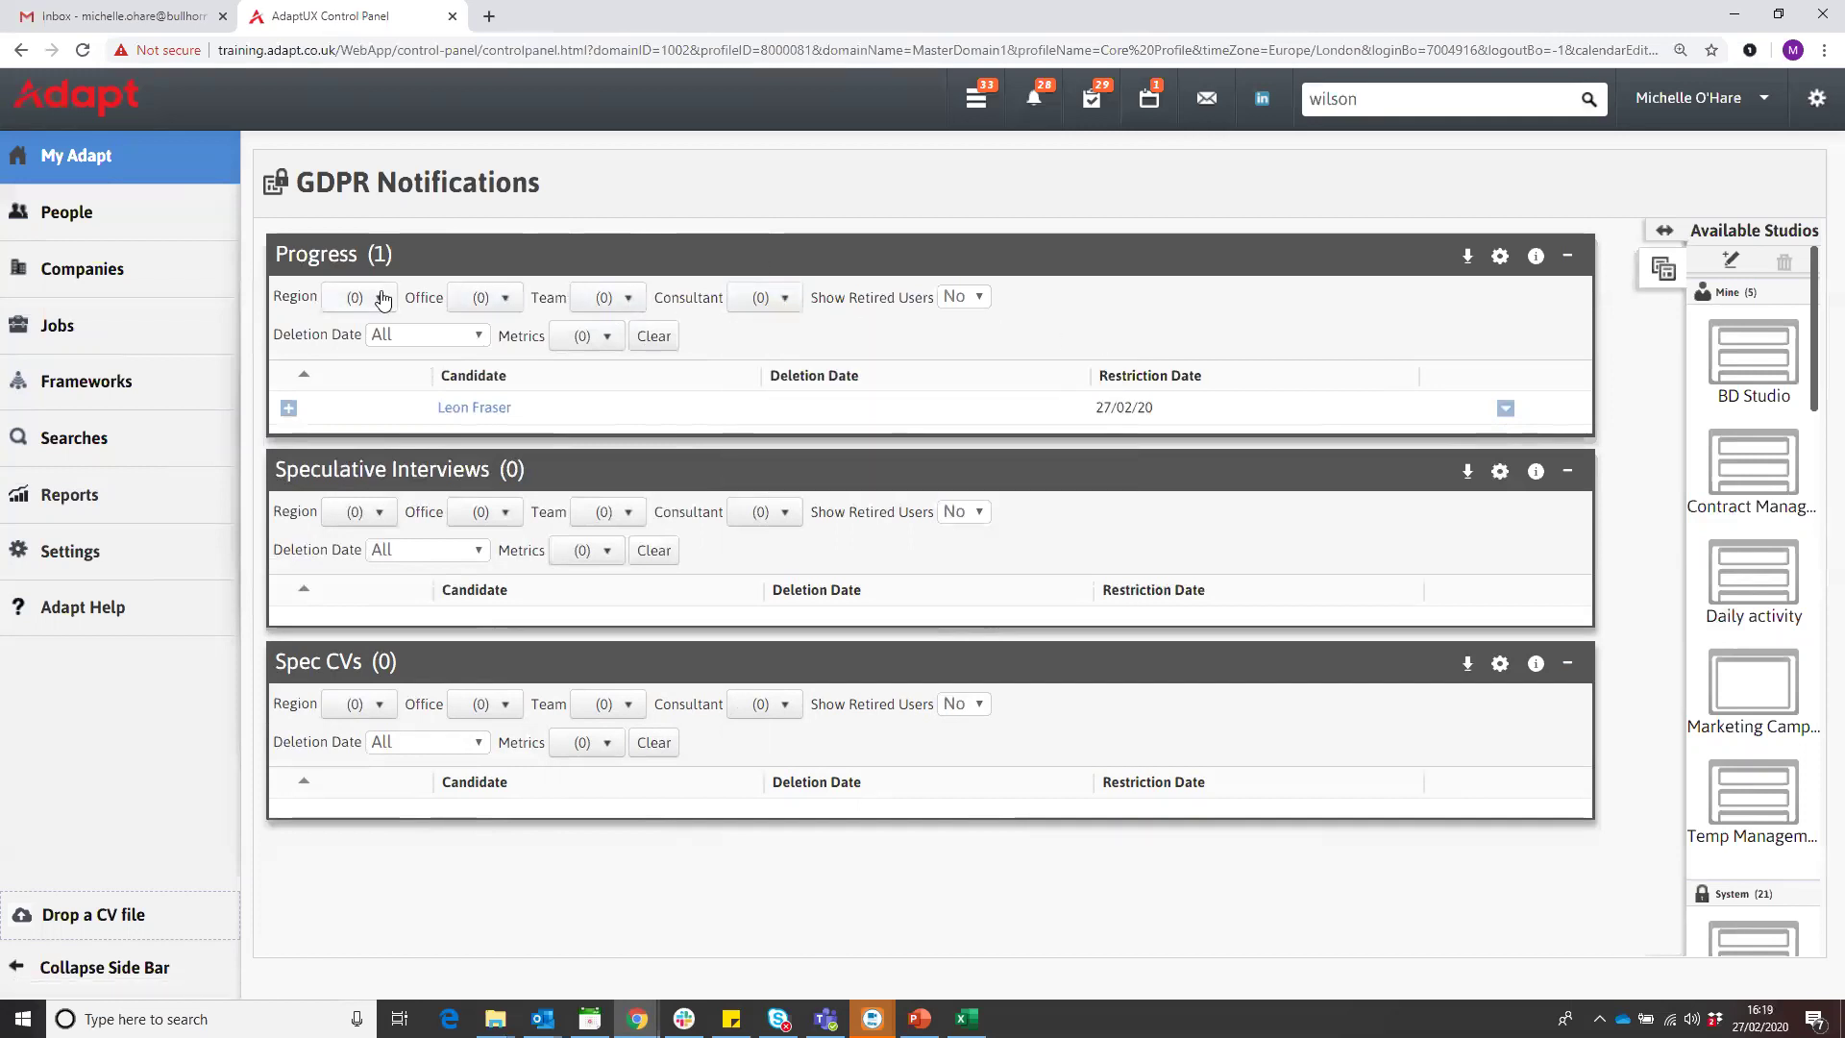
left_click(447, 336)
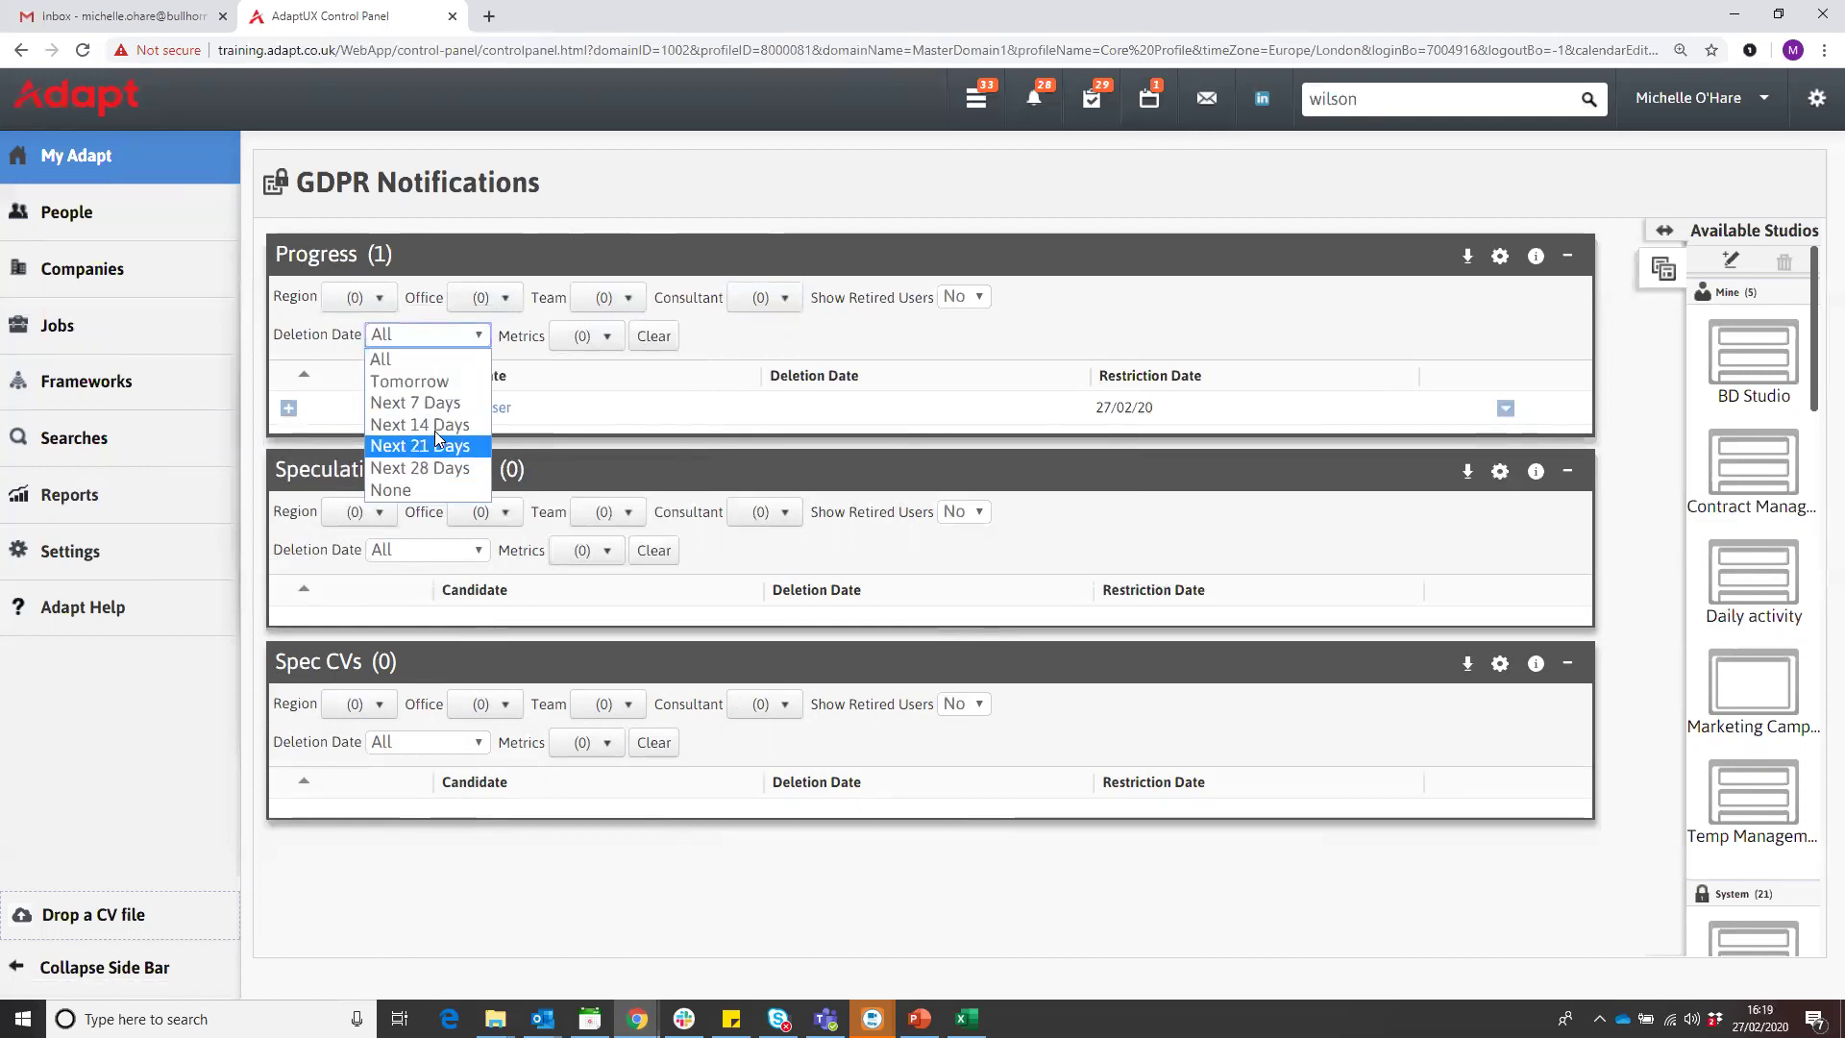
left_click(447, 348)
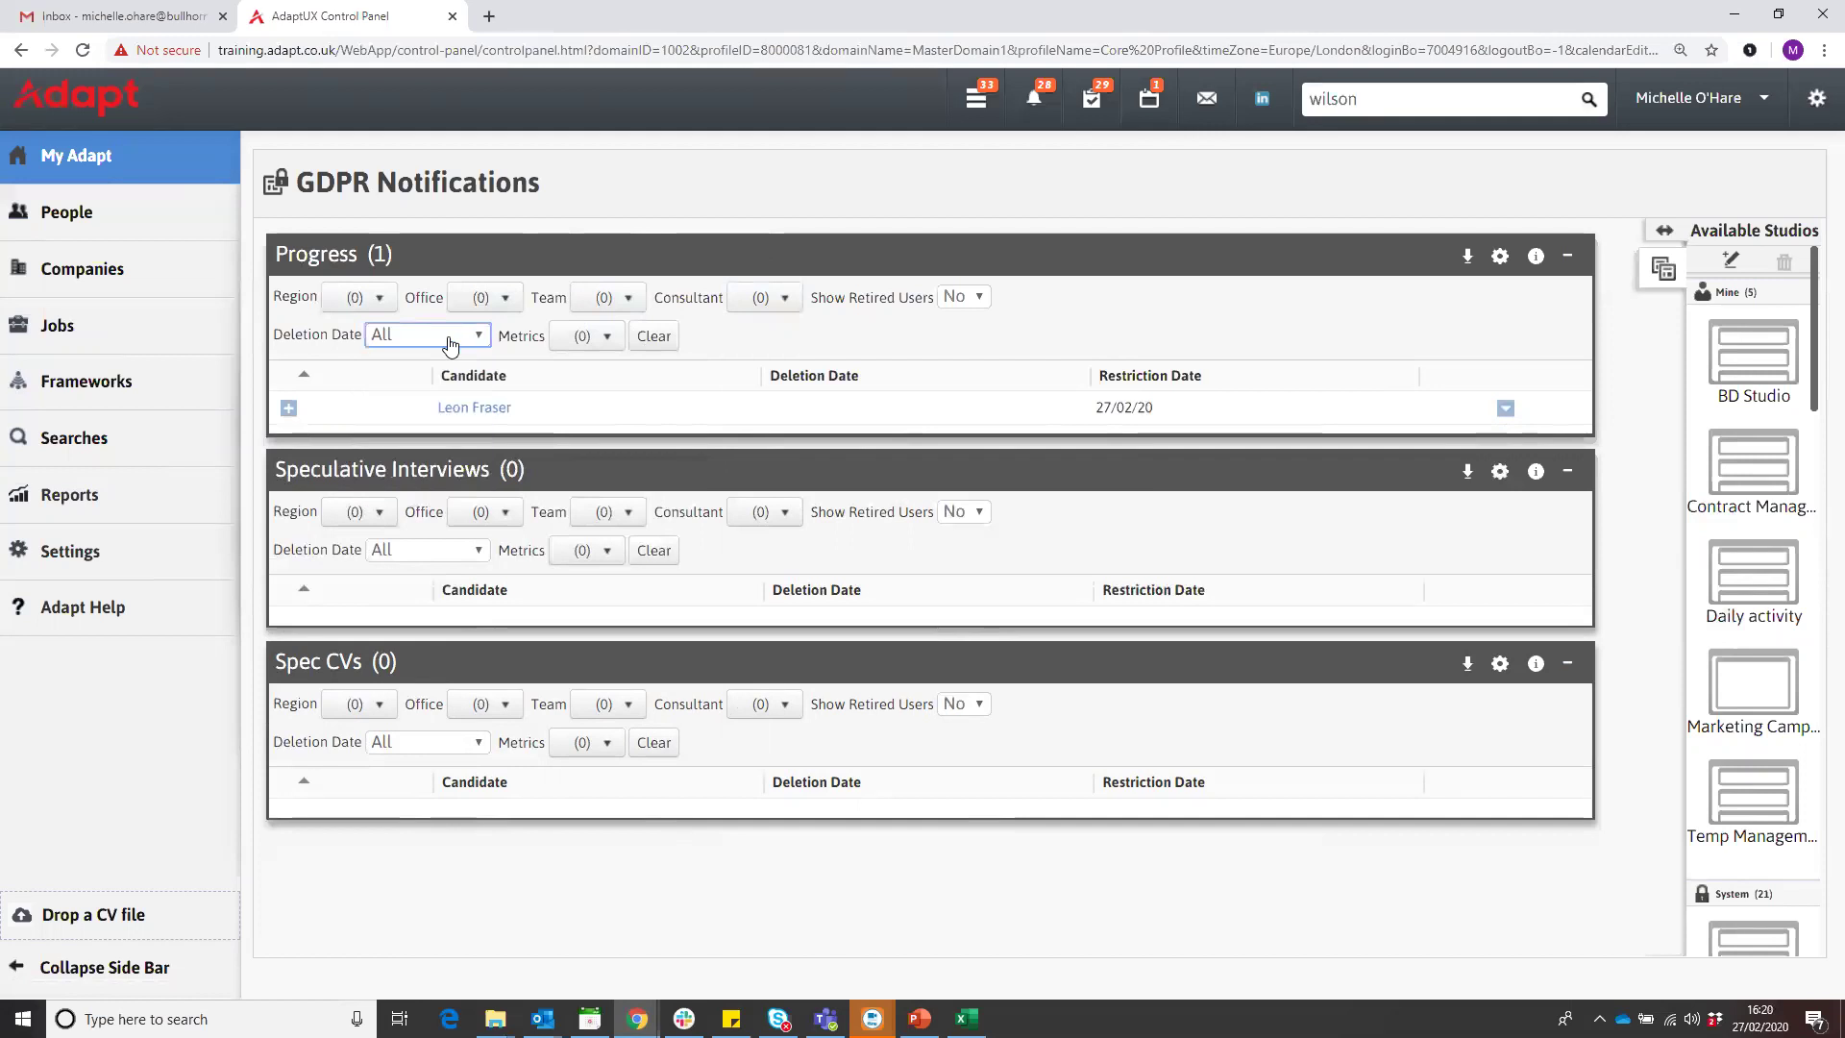
- Choose Candidate Name, Deletion Date and Restriction Date as the Progress panel metrics and apply them
left_click(600, 342)
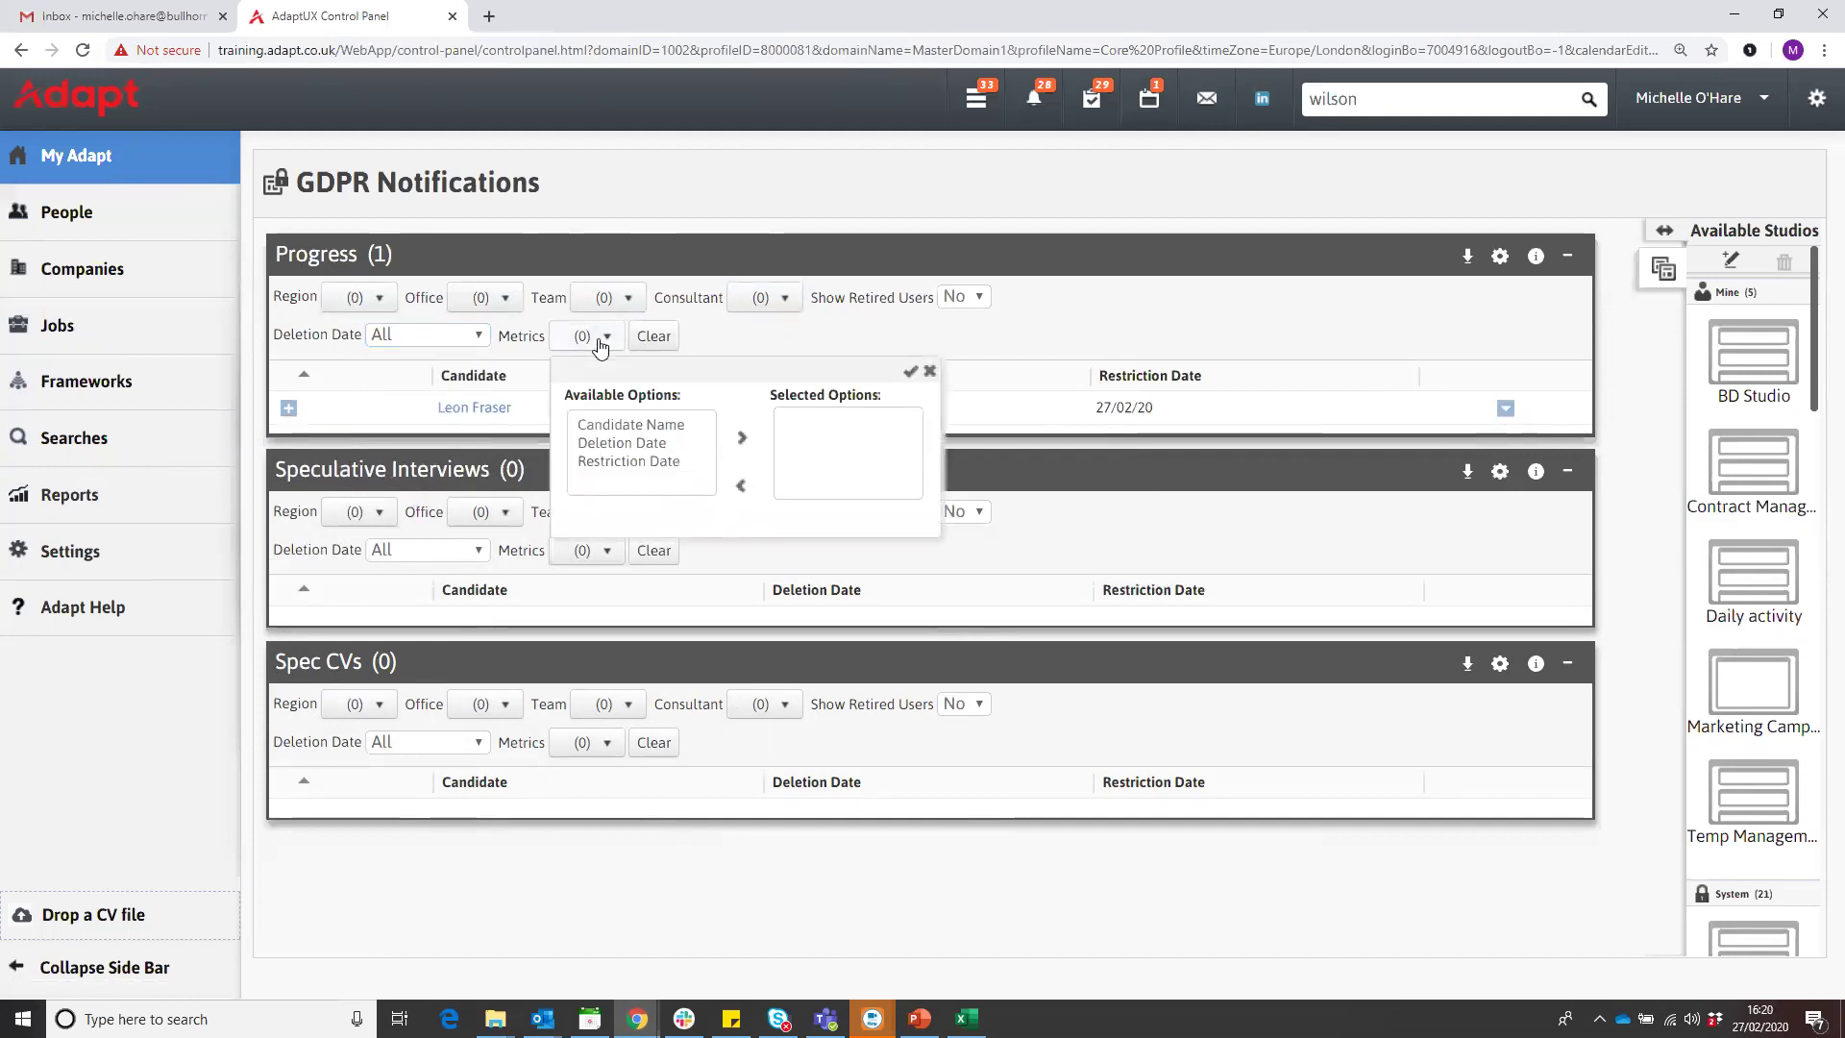
double_click(646, 426)
double_click(641, 422)
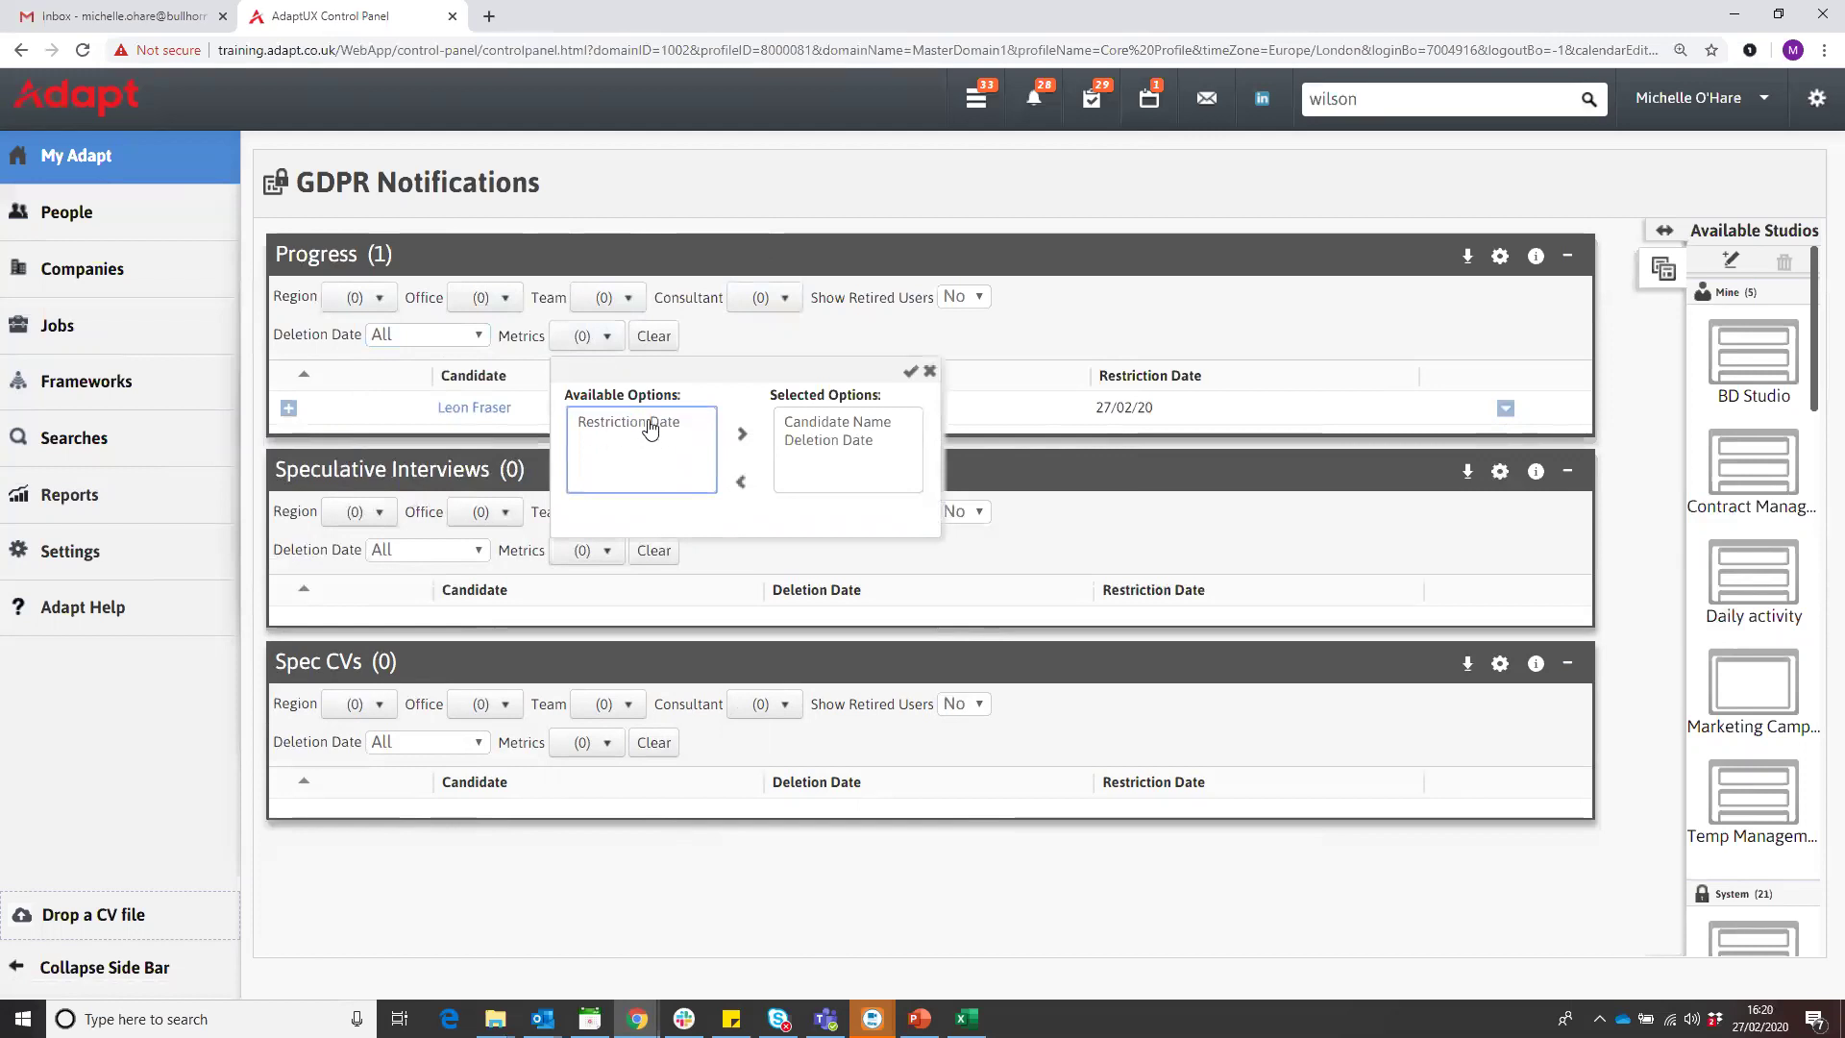
double_click(641, 422)
left_click(909, 373)
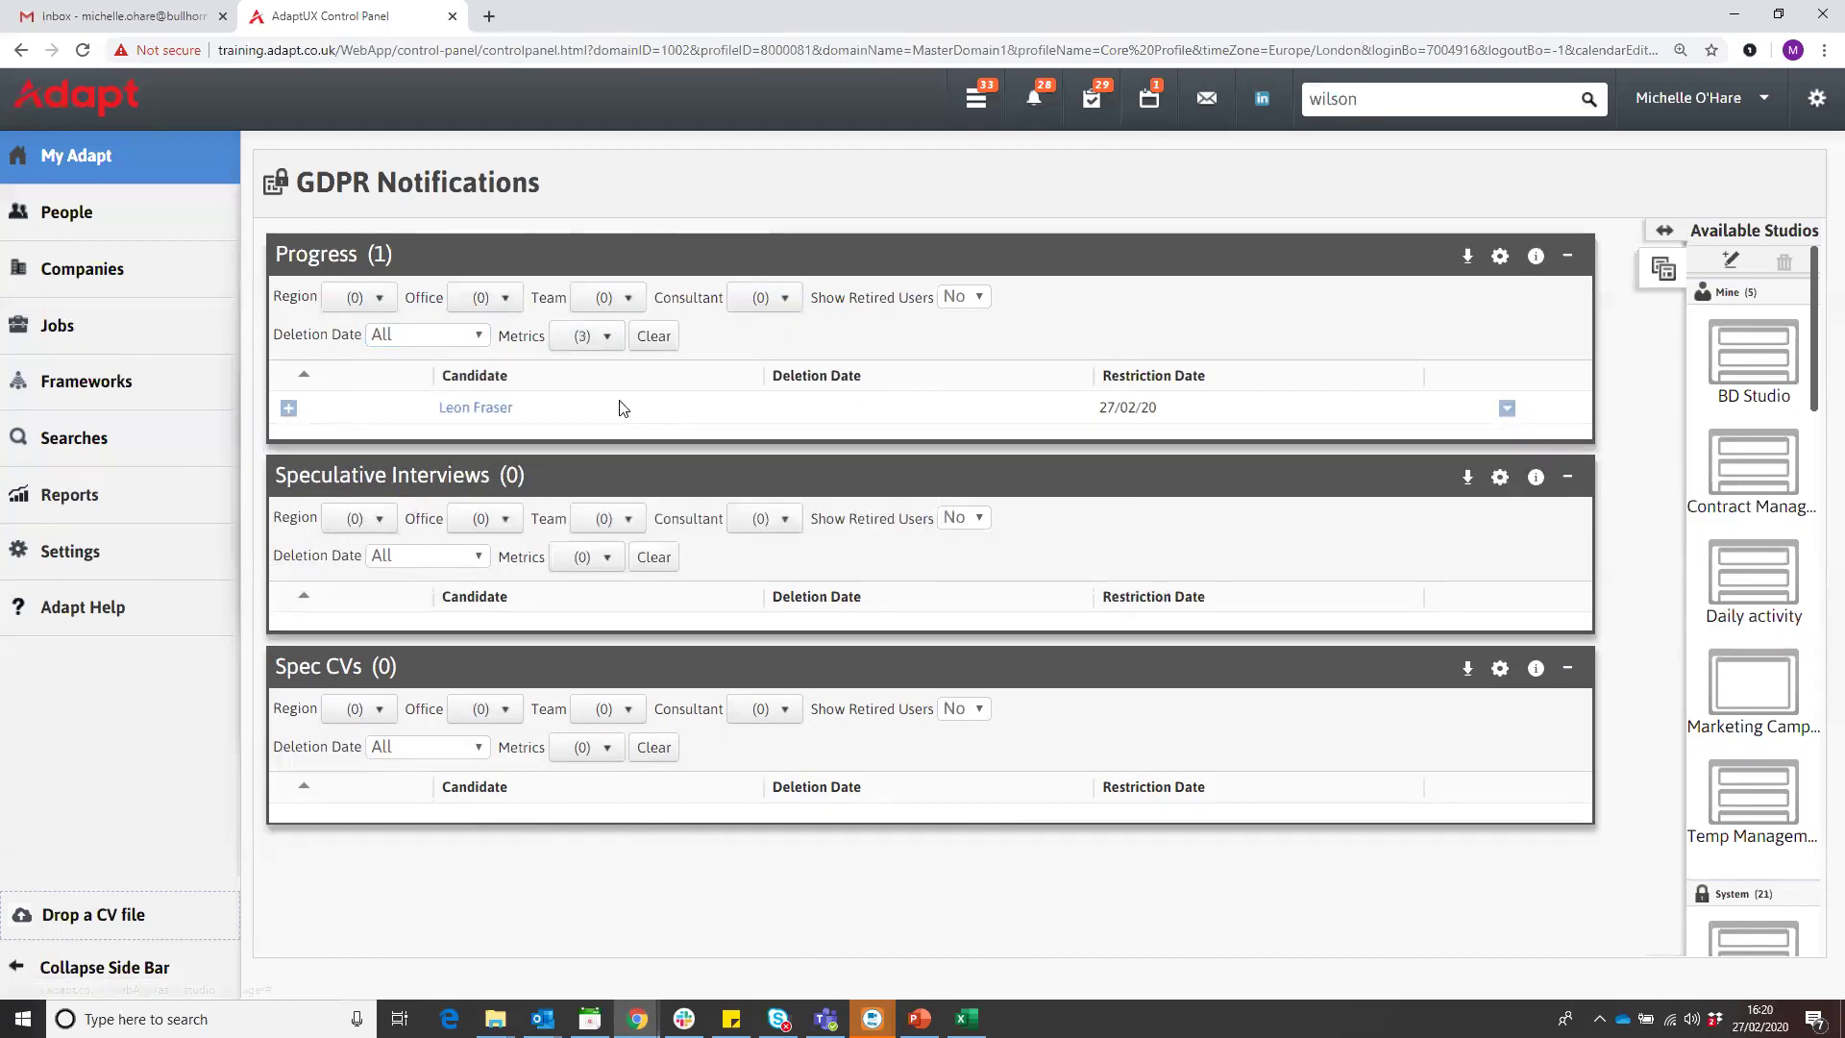
left_click(602, 558)
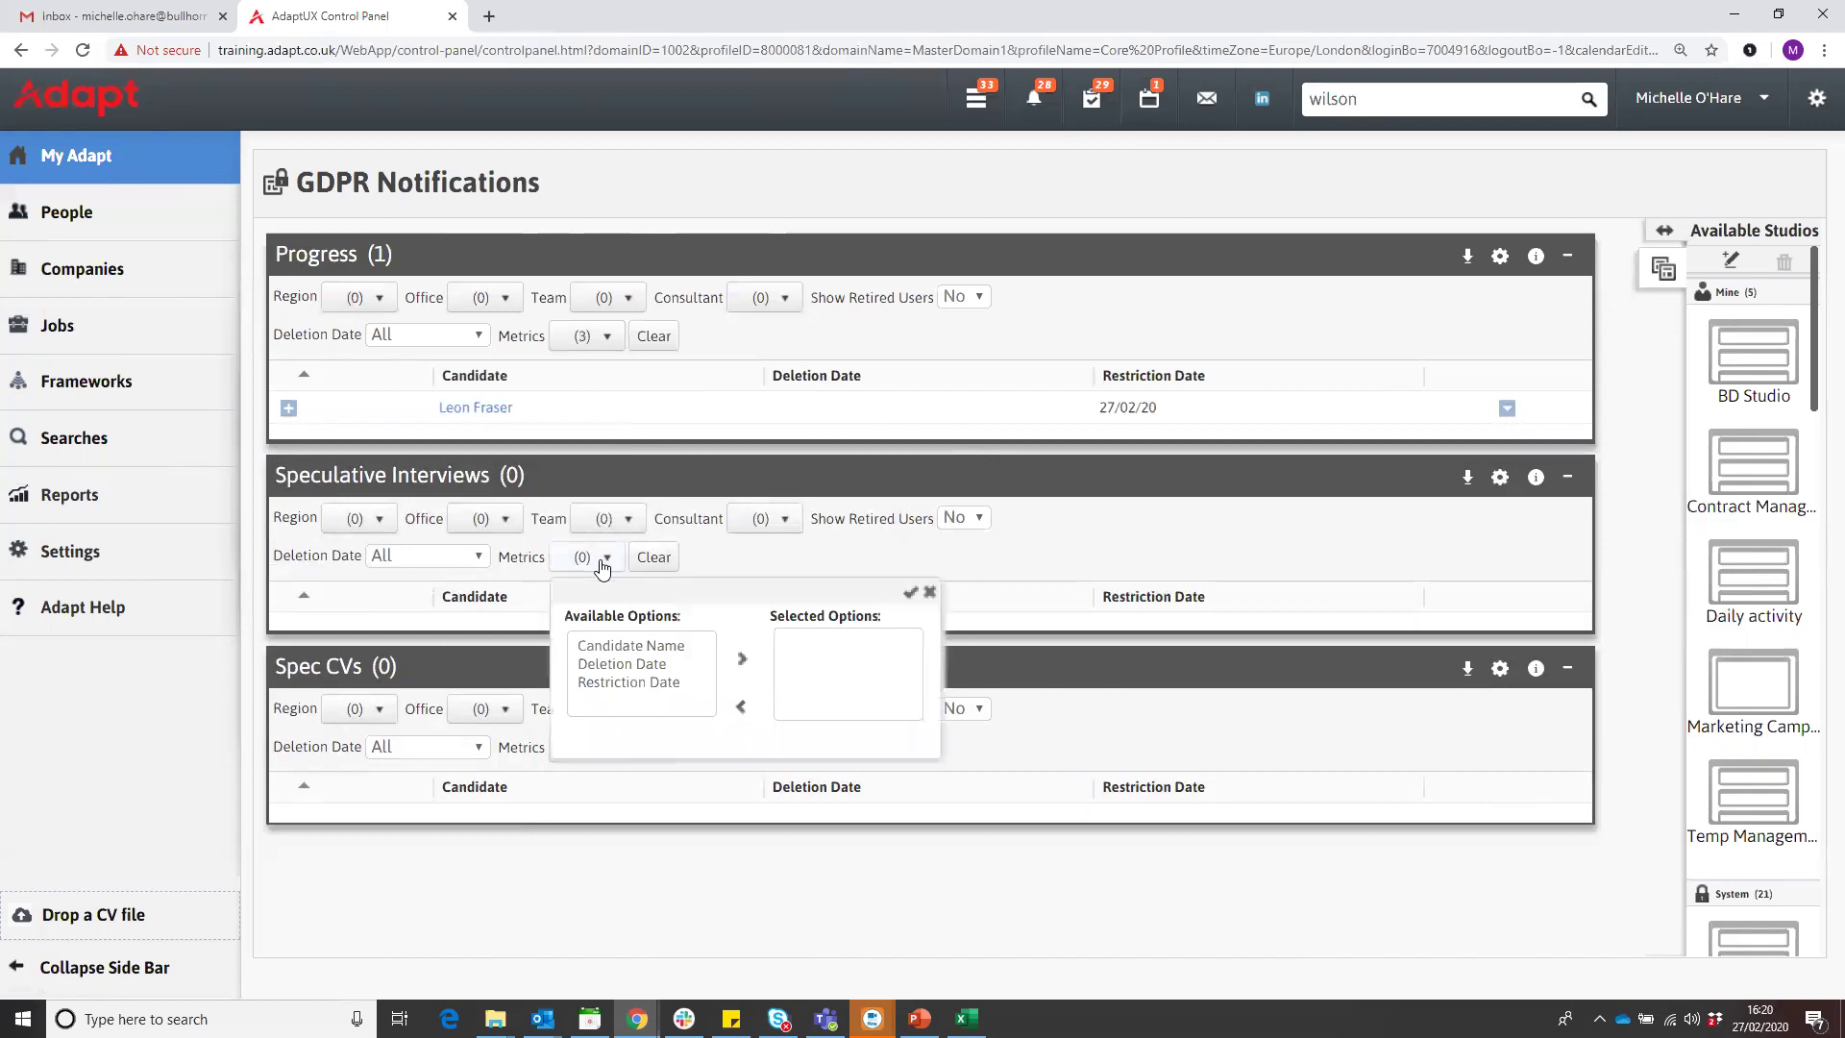
left_click(929, 593)
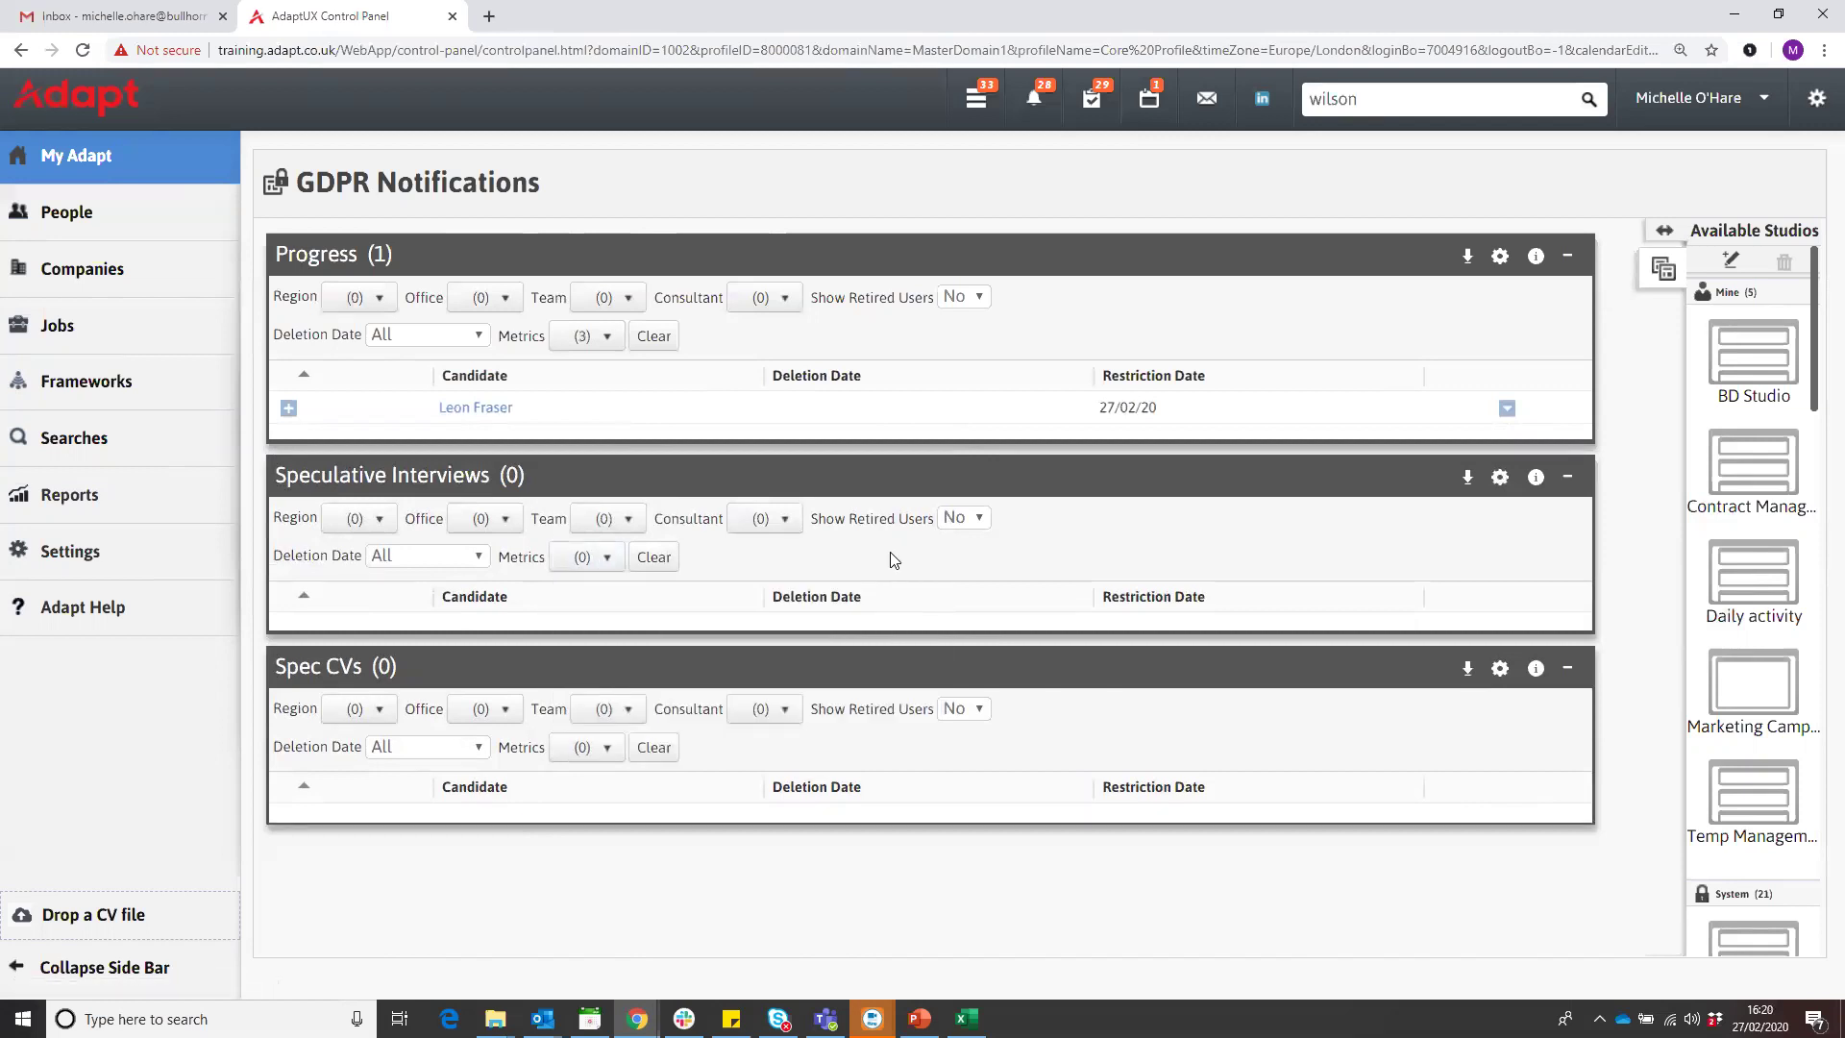